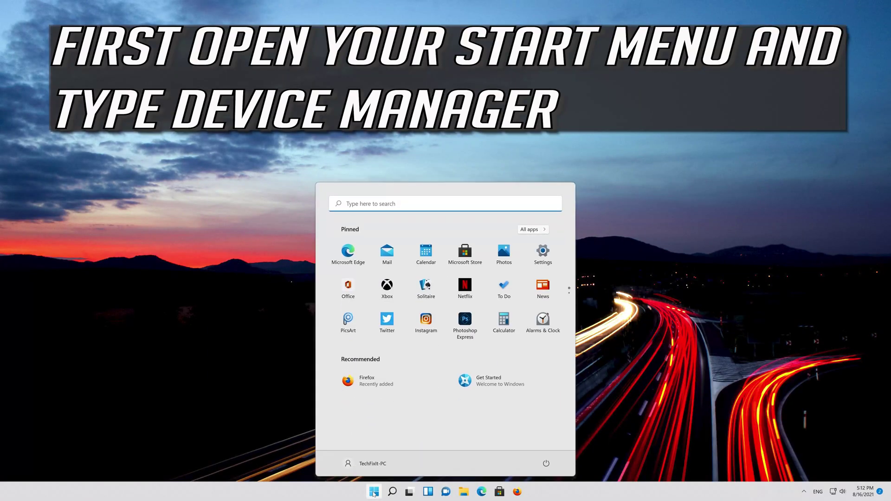
{"action": "type", "text": "device ma"}
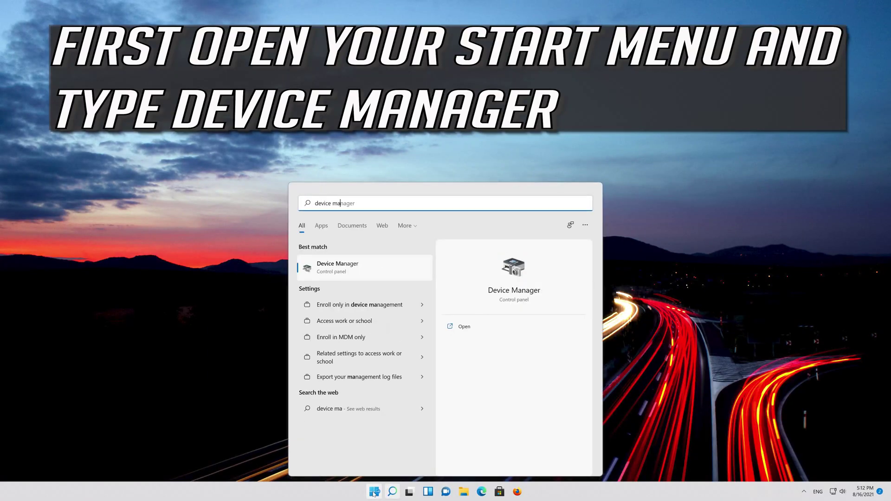
{"action": "type", "text": "nager"}
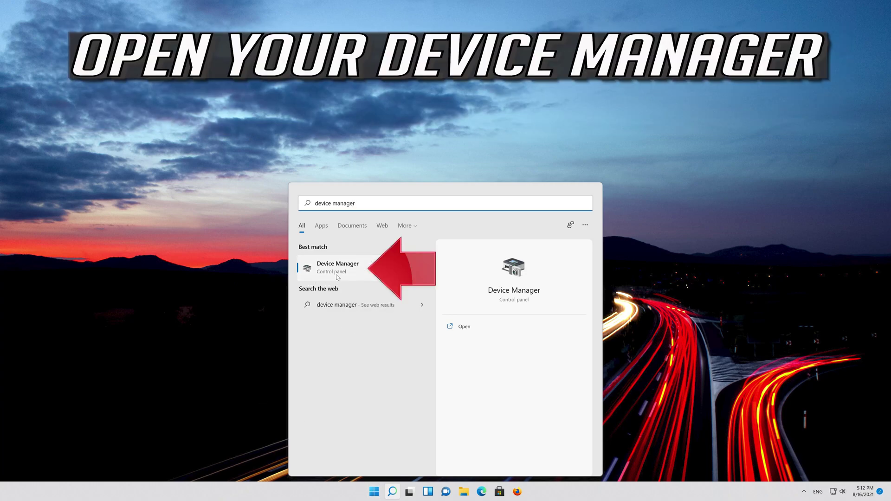
Open Device Manager from the Start menu search results
{"action": "left_click", "coordinate": [354, 271]}
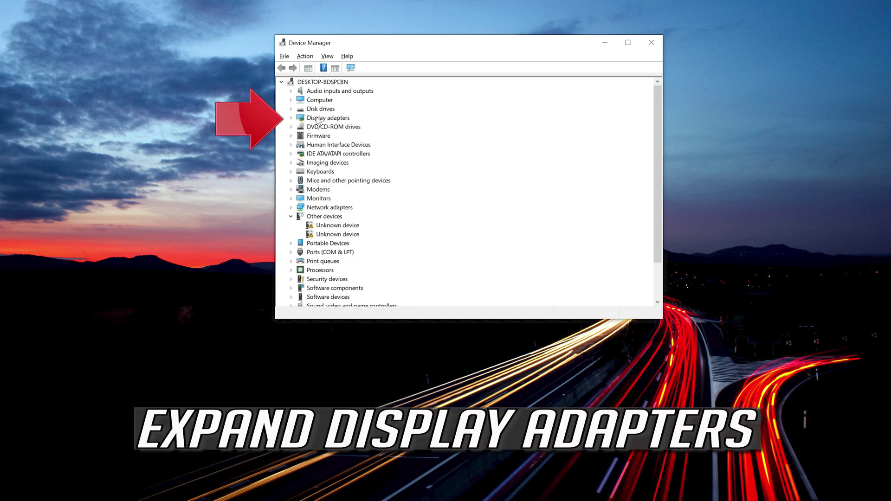
Open Properties for the NVIDIA GeForce RTX 3080 Ti under Display adapters
{"action": "left_click", "coordinate": [292, 119]}
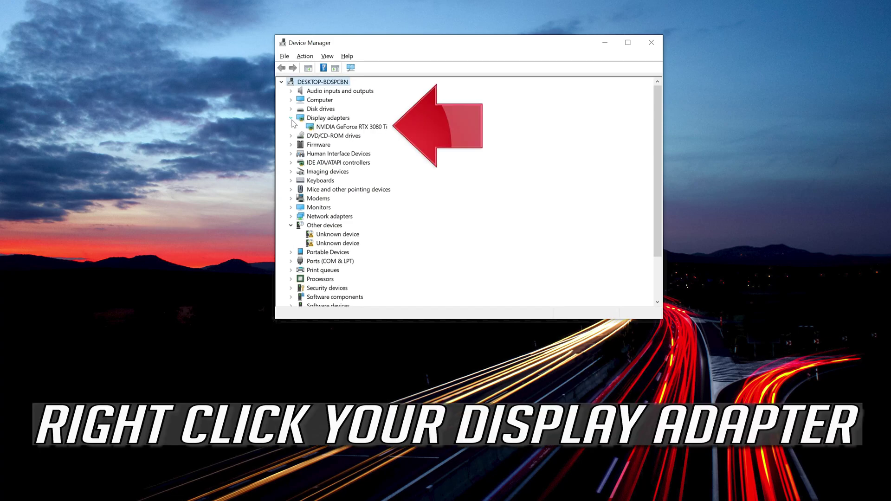
{"action": "right_click", "coordinate": [373, 129]}
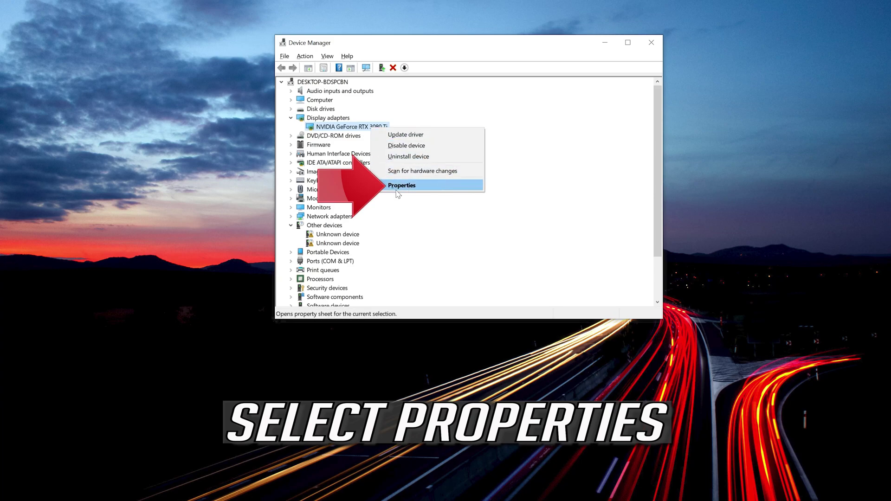
{"action": "left_click", "coordinate": [426, 187]}
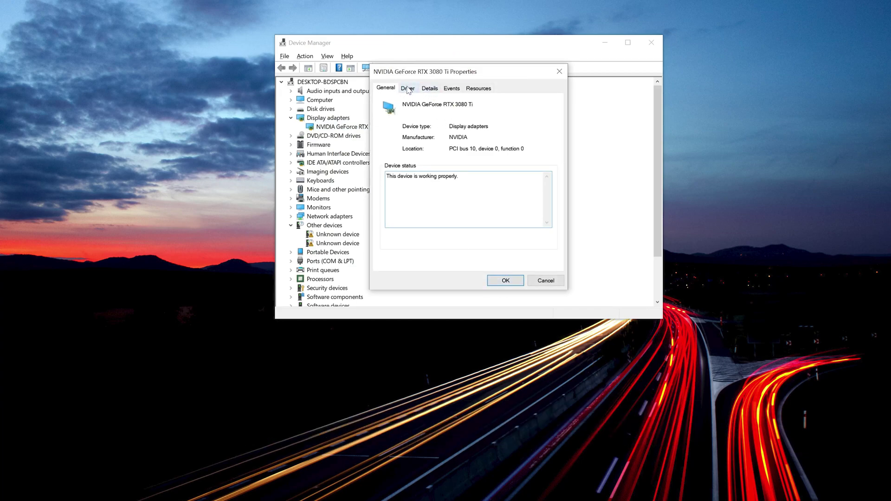
Start the Update Driver wizard from the RTX 3080 Ti's Driver tab
{"action": "left_click", "coordinate": [409, 89]}
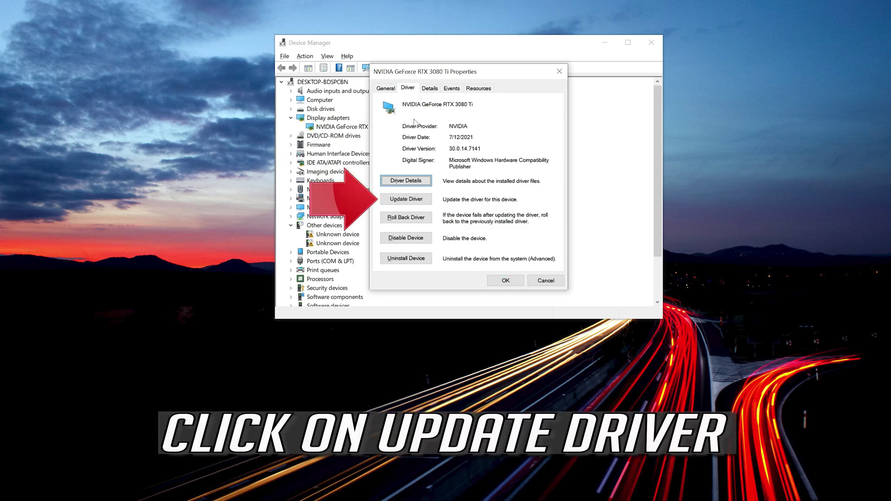
{"action": "left_click", "coordinate": [395, 202]}
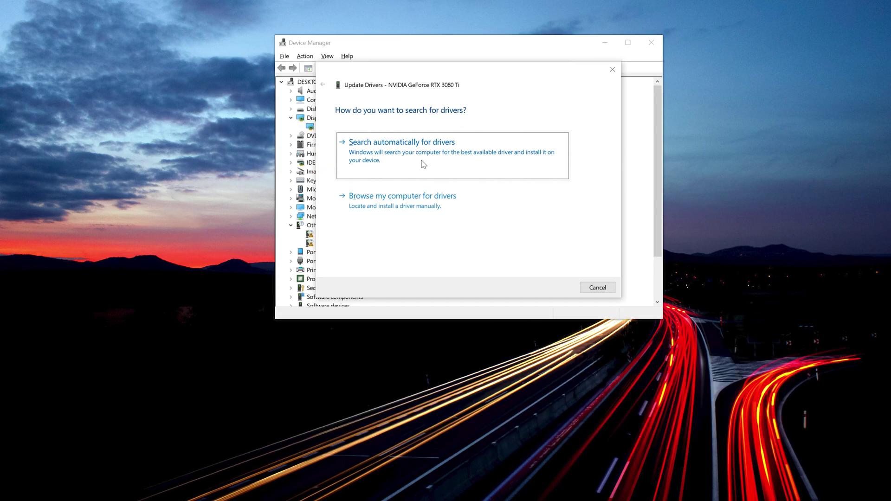
Search automatically for RTX 3080 Ti drivers, then close the results and Properties dialogs
{"action": "left_click", "coordinate": [422, 163]}
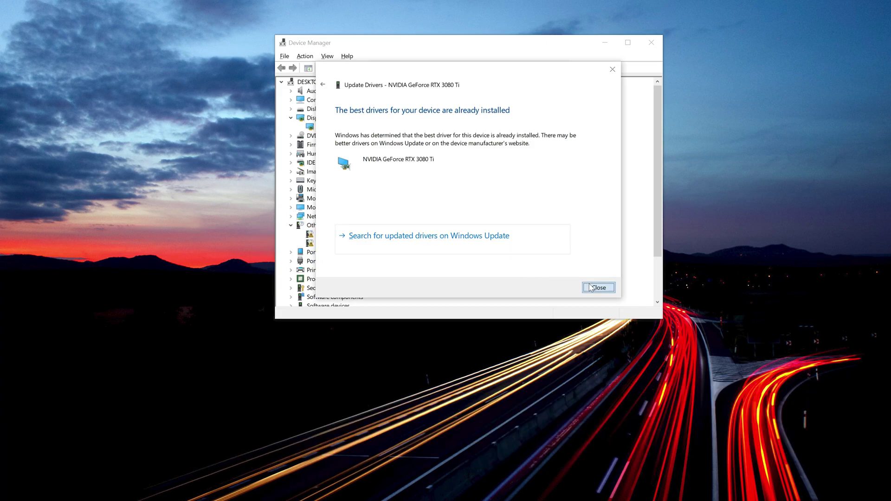
{"action": "left_click", "coordinate": [591, 287]}
{"action": "left_click", "coordinate": [560, 70]}
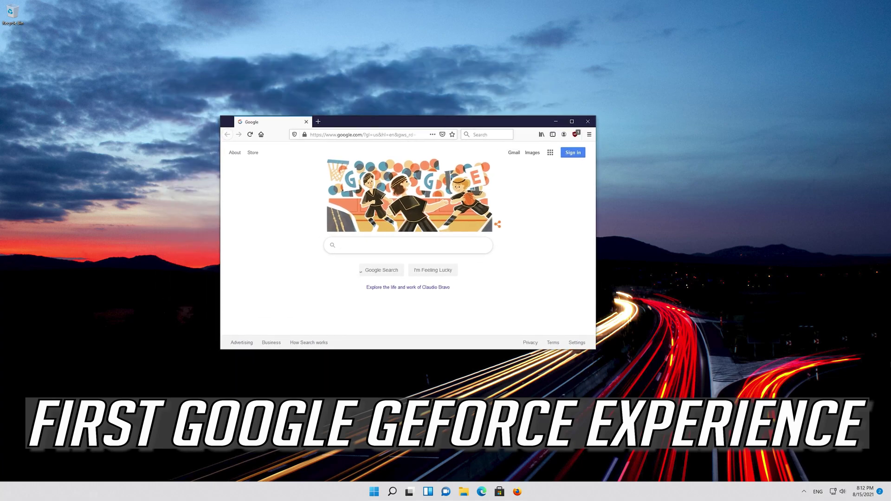
{"action": "type", "text": "gefor"}
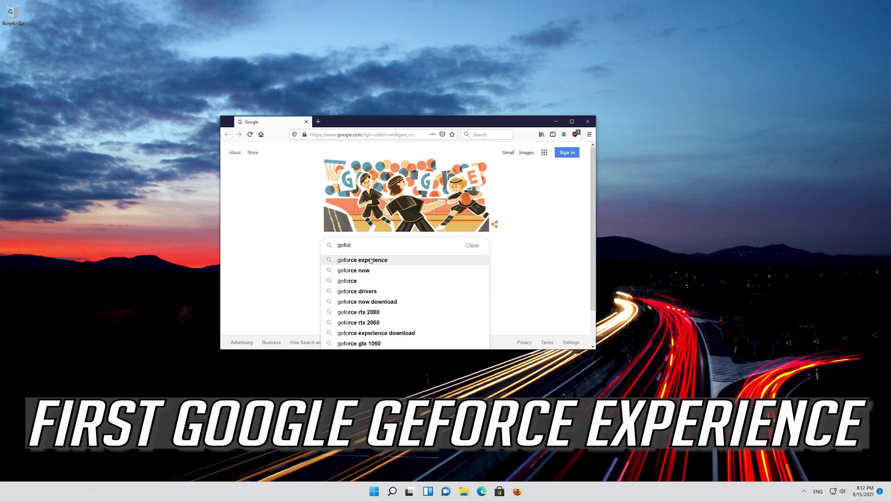
{"action": "type", "text": "ce ex"}
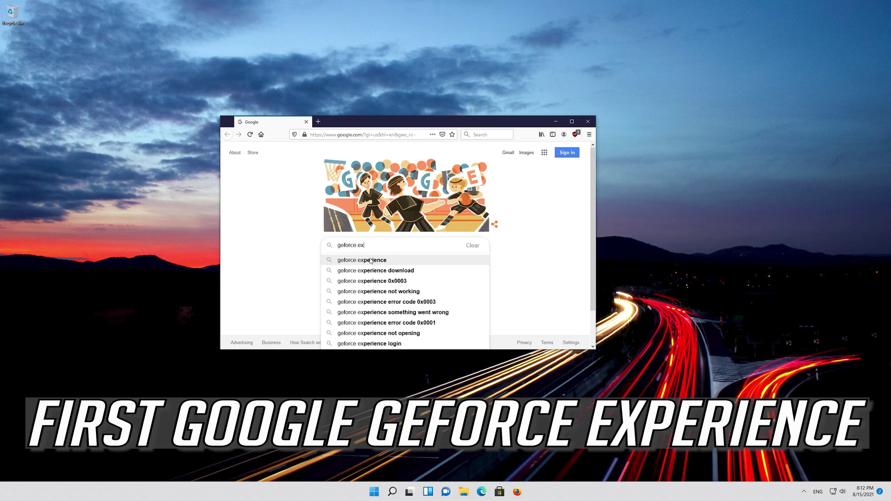
{"action": "type", "text": "perience"}
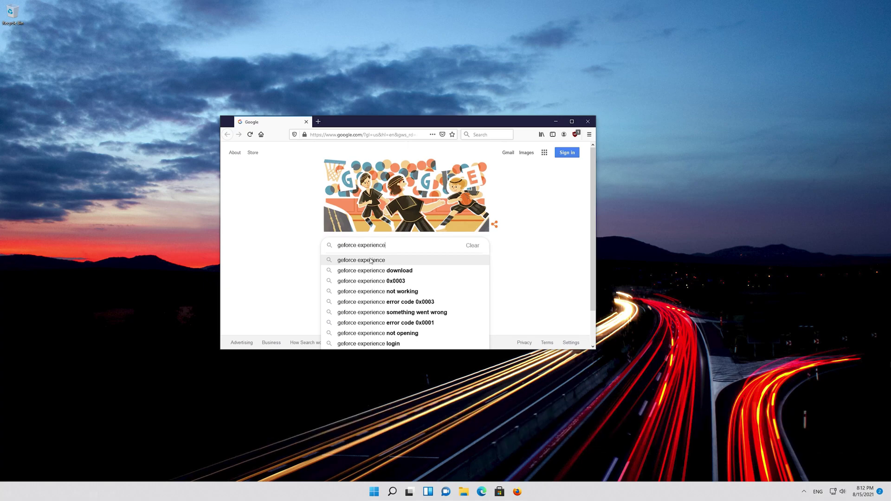
Search Google for 'geforce experience' and open NVIDIA's GeForce Experience page
{"action": "key", "text": "Return"}
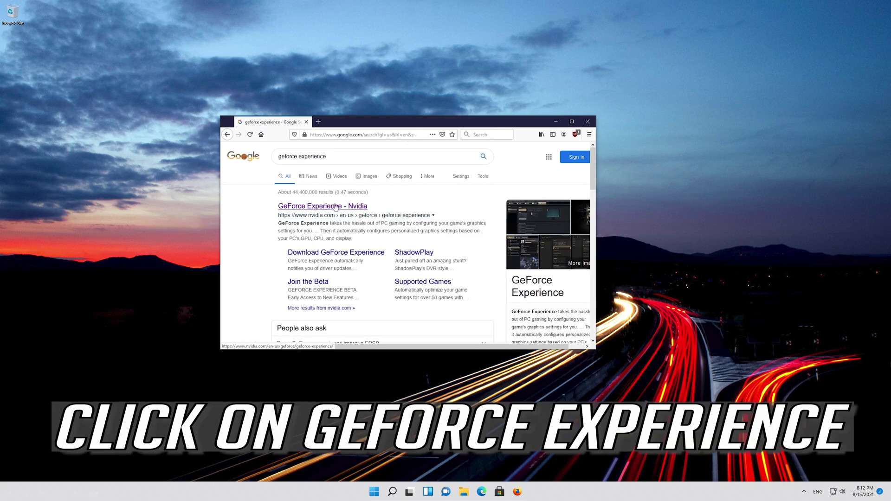
{"action": "left_click", "coordinate": [335, 206]}
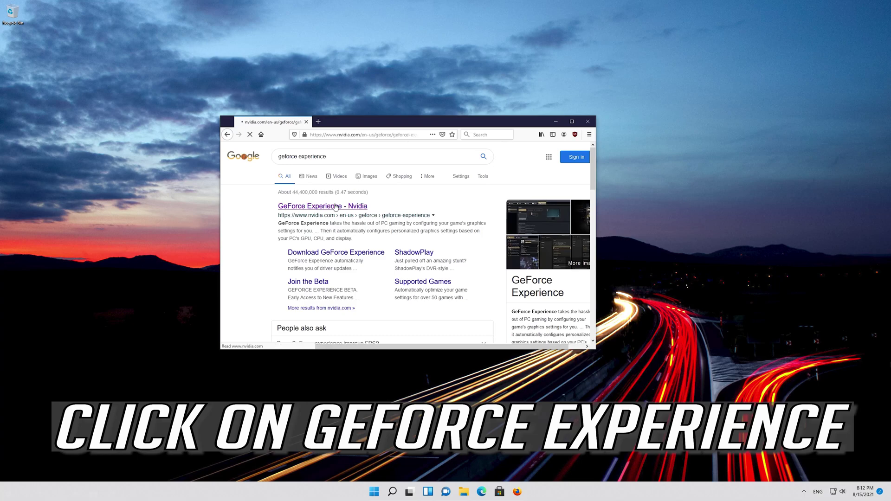
{"action": "scroll", "coordinate": [334, 205], "scroll_direction": "down", "scroll_amount": 3}
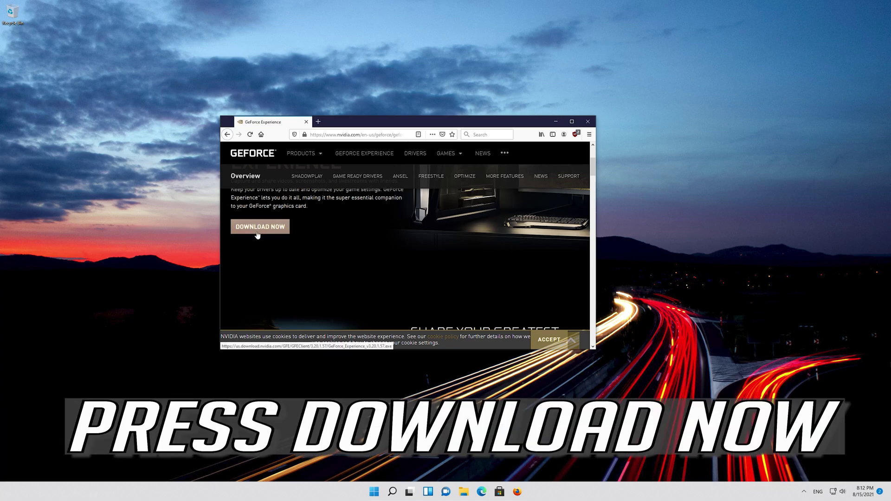
Save the GeForce Experience installer, check the download, and close Firefox
{"action": "left_click", "coordinate": [257, 235]}
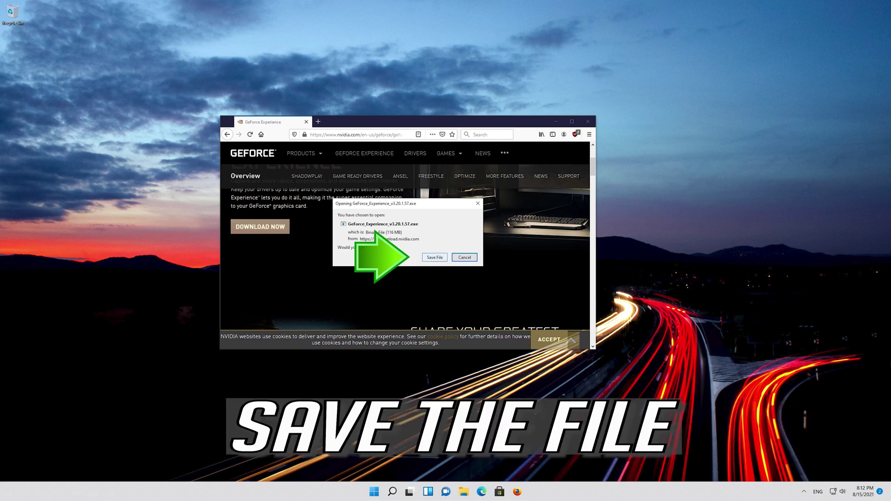
{"action": "left_click", "coordinate": [434, 257]}
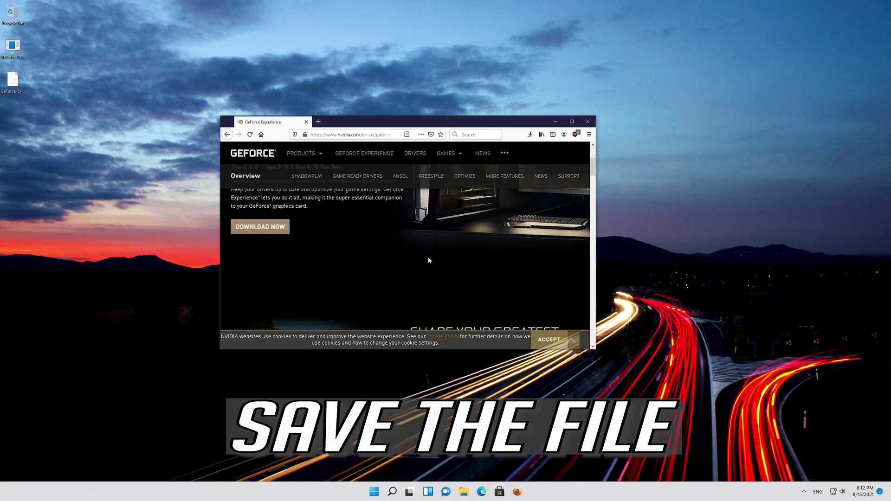
{"action": "left_click", "coordinate": [530, 135]}
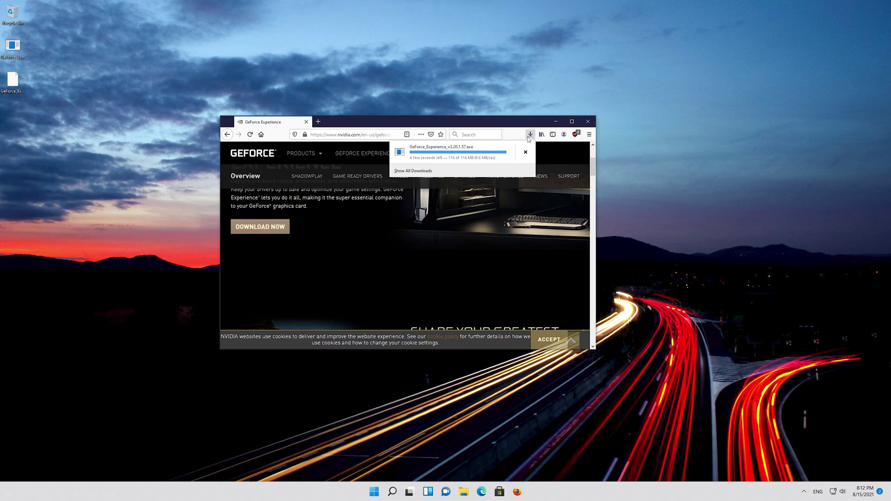
{"action": "left_click", "coordinate": [589, 122]}
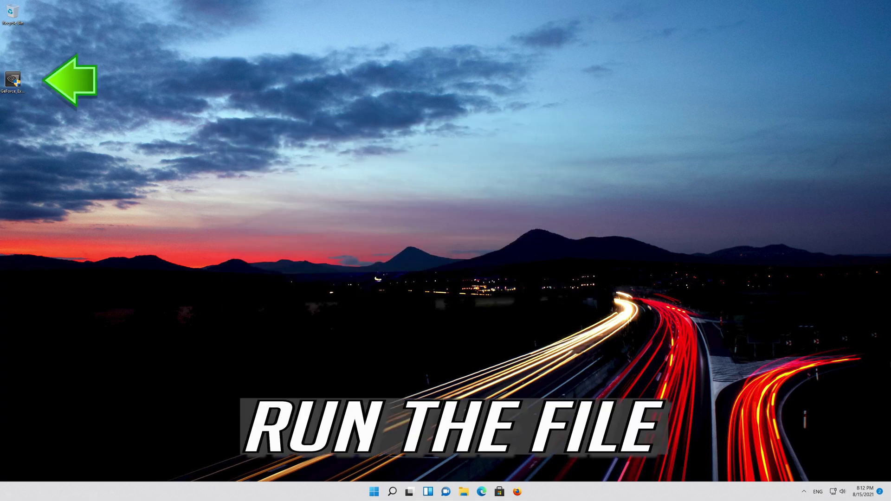
Run the GeForce Experience installer from the desktop and approve the UAC prompt
{"action": "double_click", "coordinate": [13, 80]}
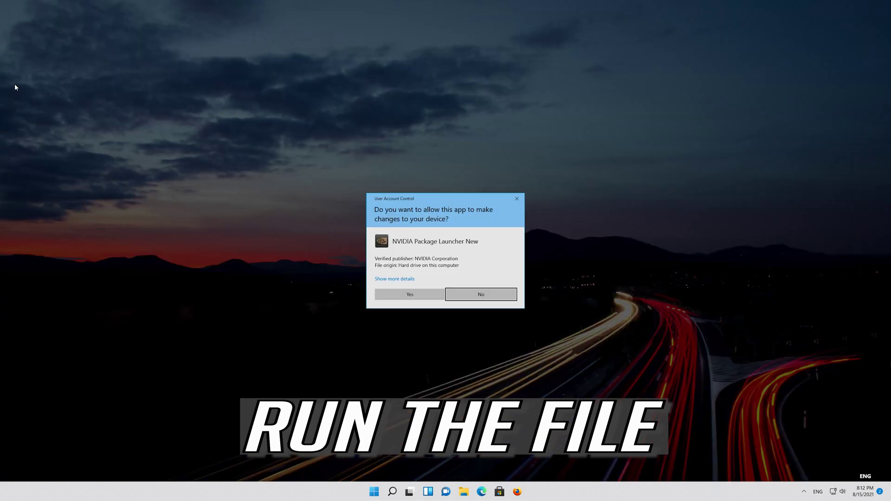
{"action": "left_click", "coordinate": [410, 294]}
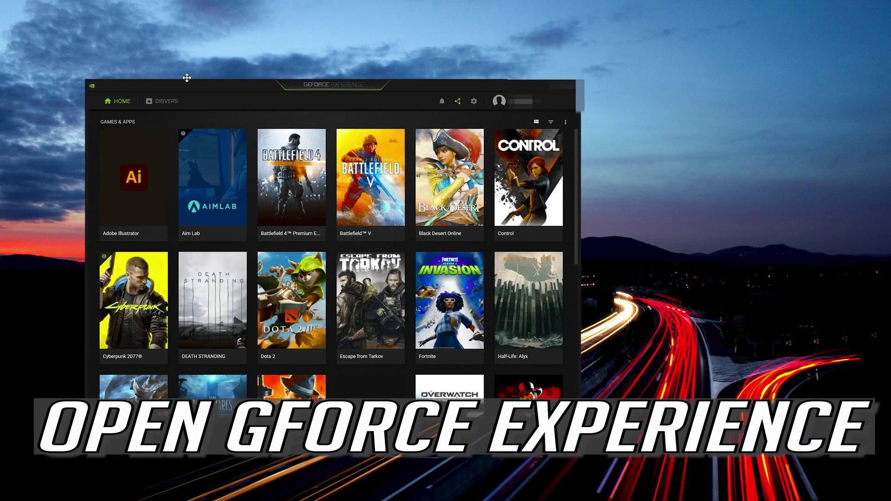
Open GeForce Experience's DRIVERS page and check for updates, finding Game Ready Driver 471.68
{"action": "left_click_drag", "start_coordinate": [225, 84], "coordinate": [334, 65]}
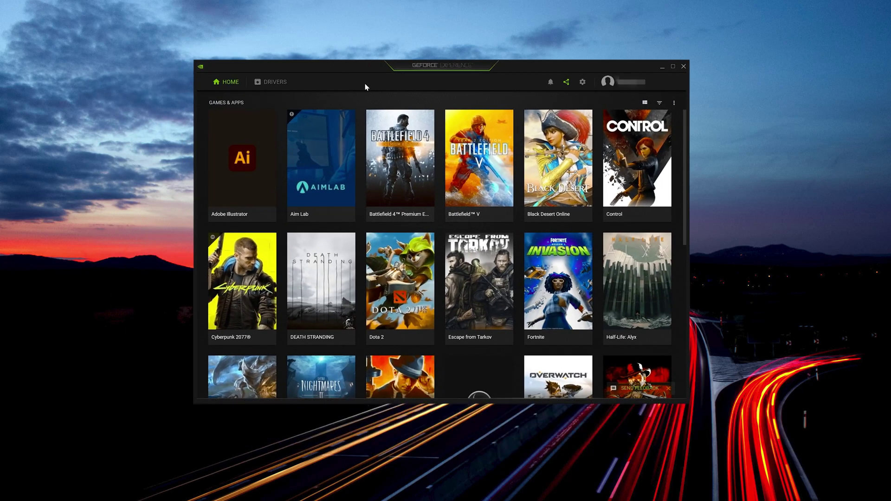
{"action": "left_click", "coordinate": [268, 83]}
{"action": "left_click", "coordinate": [269, 82]}
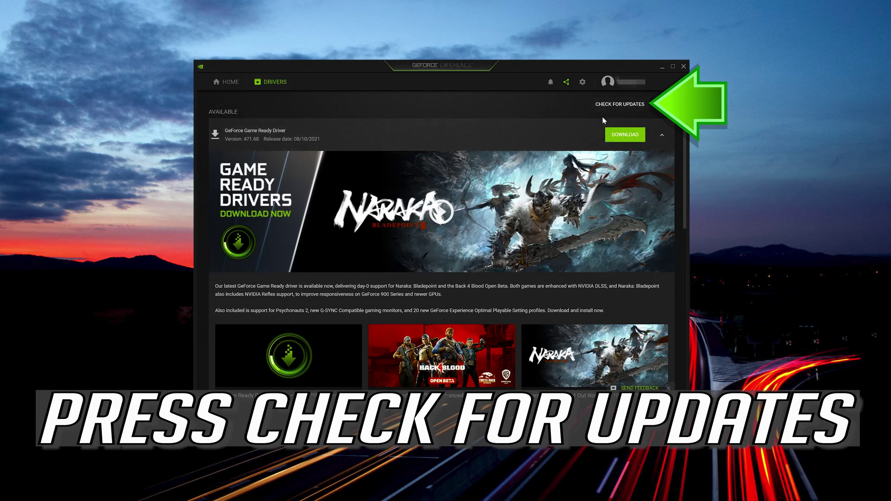
{"action": "left_click", "coordinate": [620, 104]}
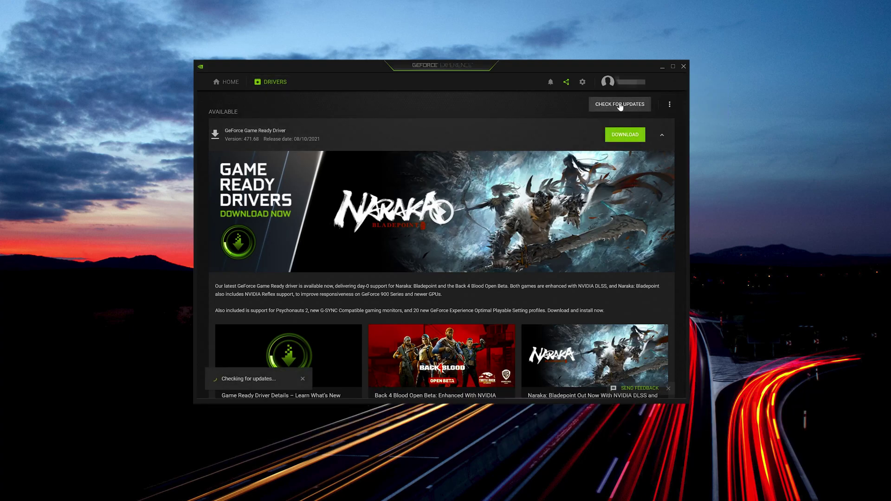
Download Game Ready Driver 471.68 and install it with Express Installation
{"action": "left_click", "coordinate": [621, 135]}
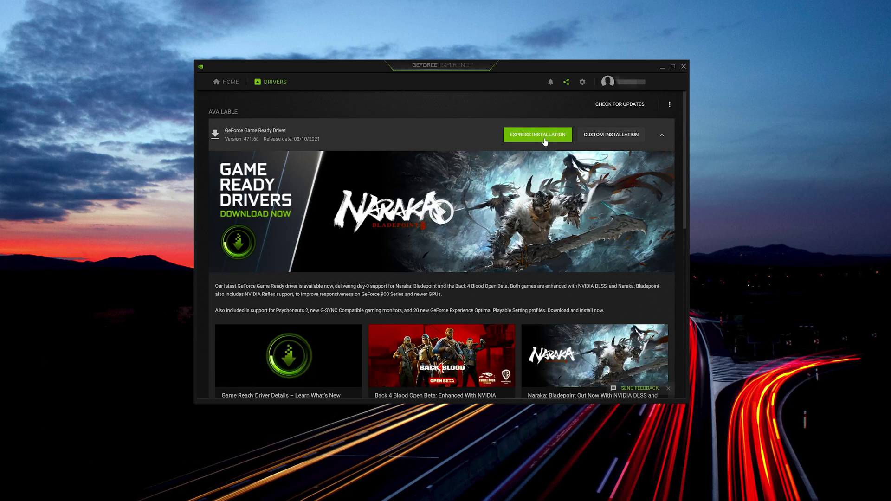
{"action": "left_click", "coordinate": [545, 141]}
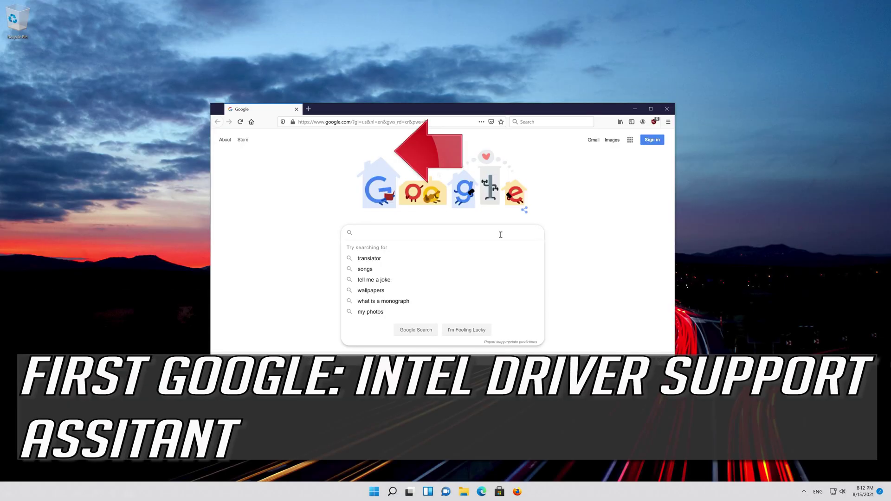
{"action": "type", "text": "intel driver"}
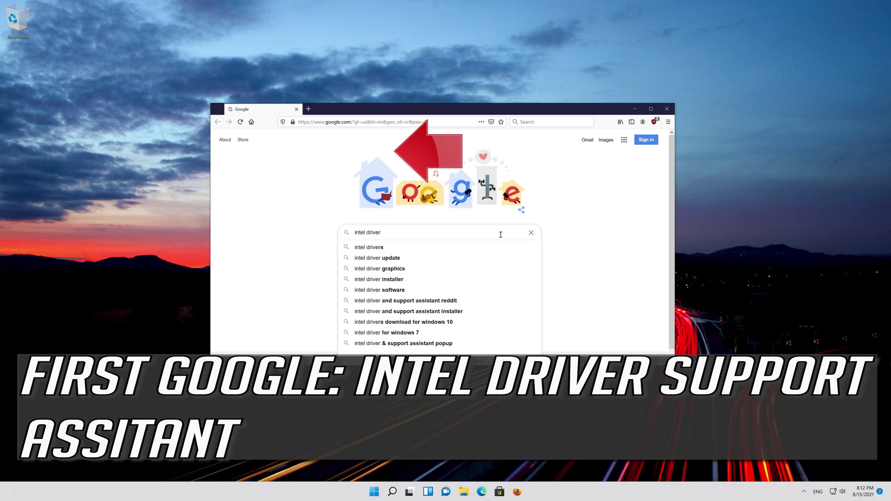
{"action": "type", "text": " suppor"}
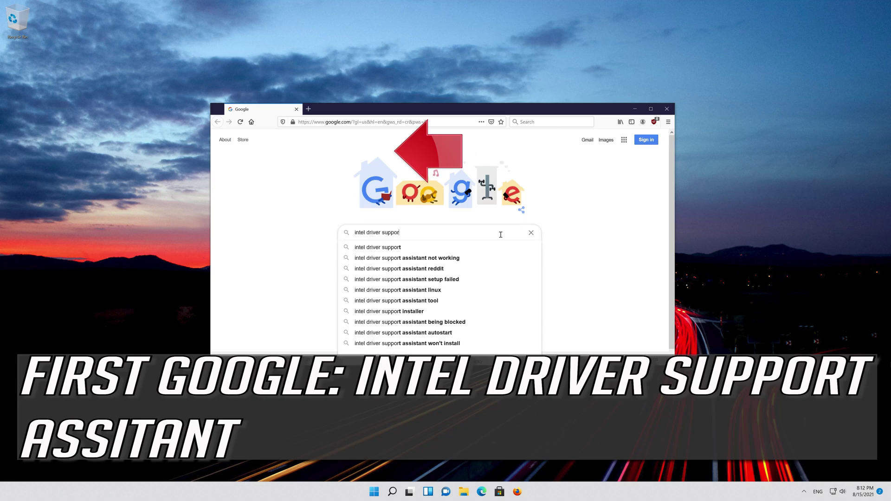
{"action": "type", "text": "t assista"}
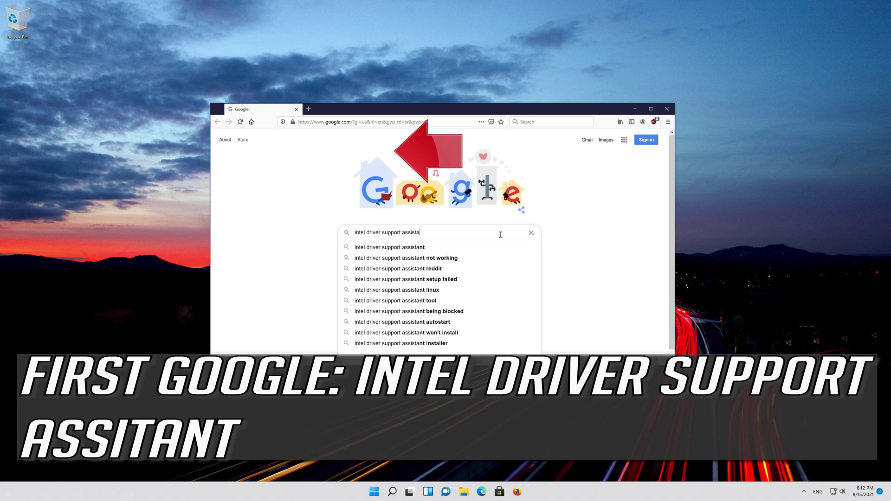
{"action": "type", "text": "nt"}
Search for 'intel driver support assistant' and save its installer from intel.com
{"action": "key", "text": "Return"}
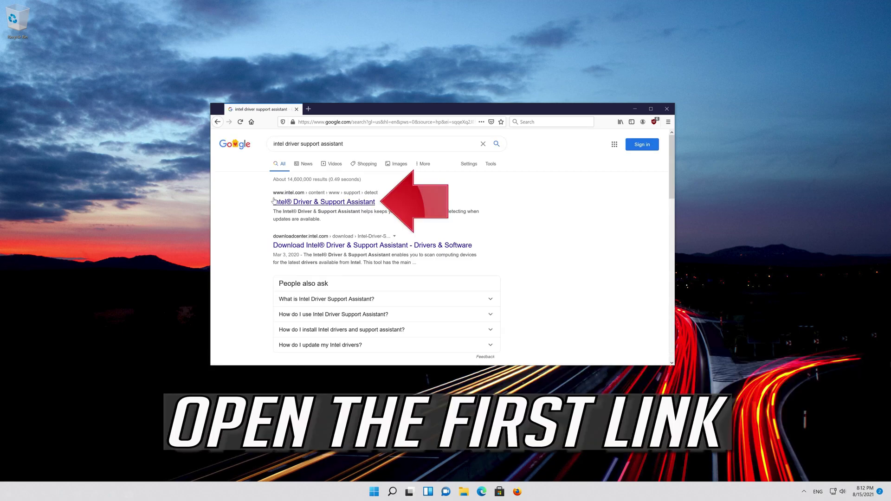
{"action": "left_click", "coordinate": [326, 206]}
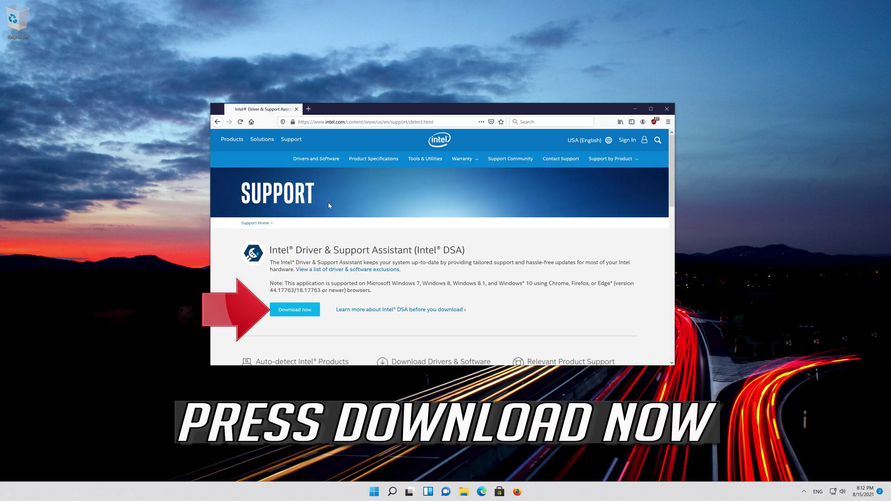
{"action": "left_click", "coordinate": [294, 312]}
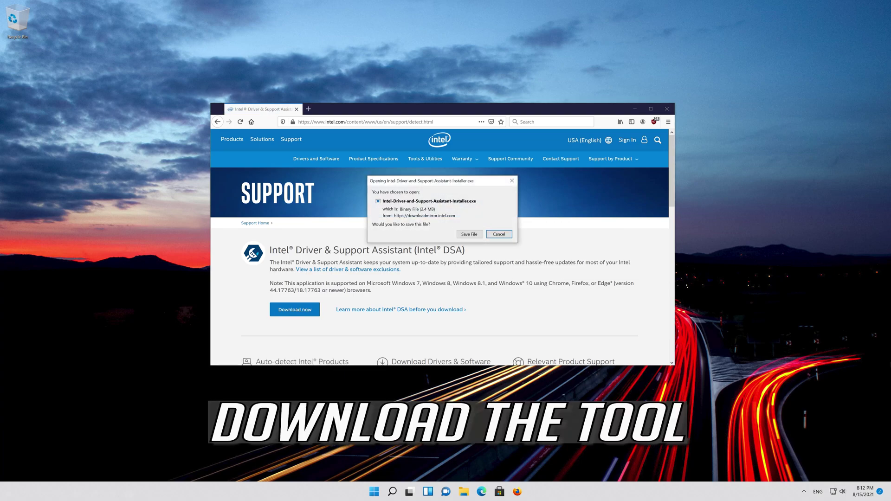
{"action": "left_click", "coordinate": [466, 234]}
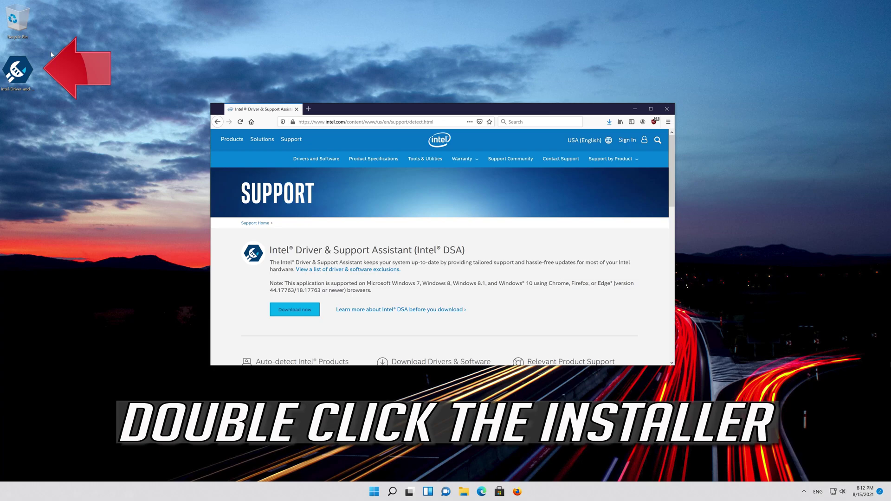
Install Intel Driver & Support Assistant with the license accepted, then launch it to scan
{"action": "double_click", "coordinate": [19, 77]}
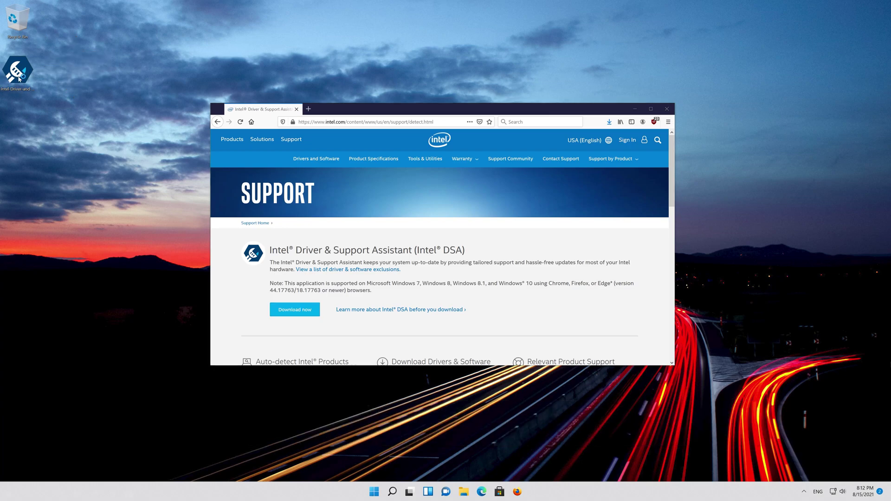
{"action": "left_click_drag", "start_coordinate": [120, 100], "coordinate": [352, 144]}
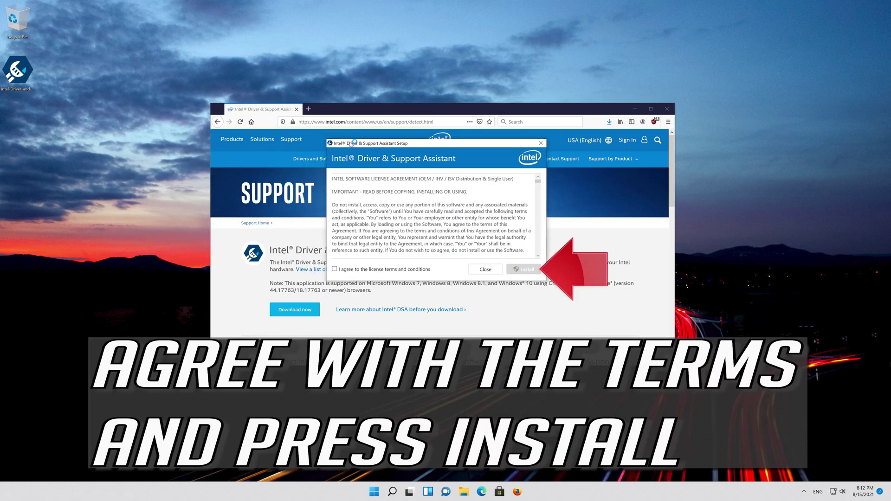
{"action": "left_click", "coordinate": [335, 269]}
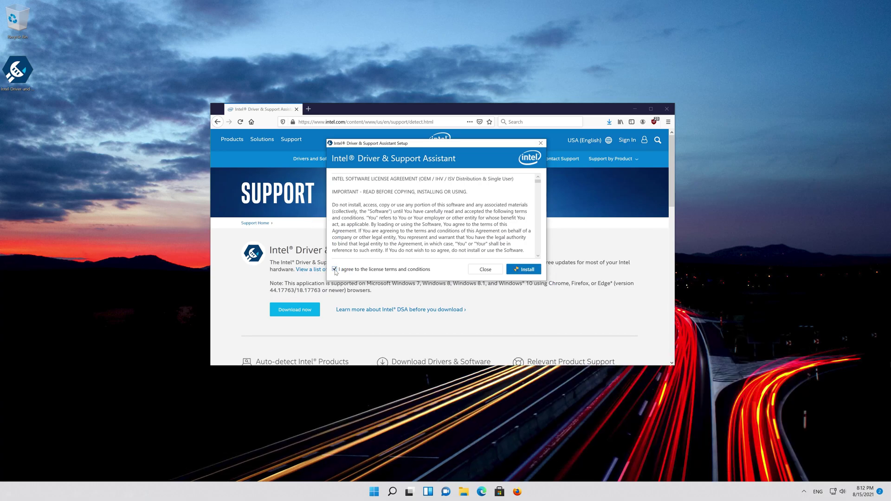
{"action": "left_click", "coordinate": [533, 271]}
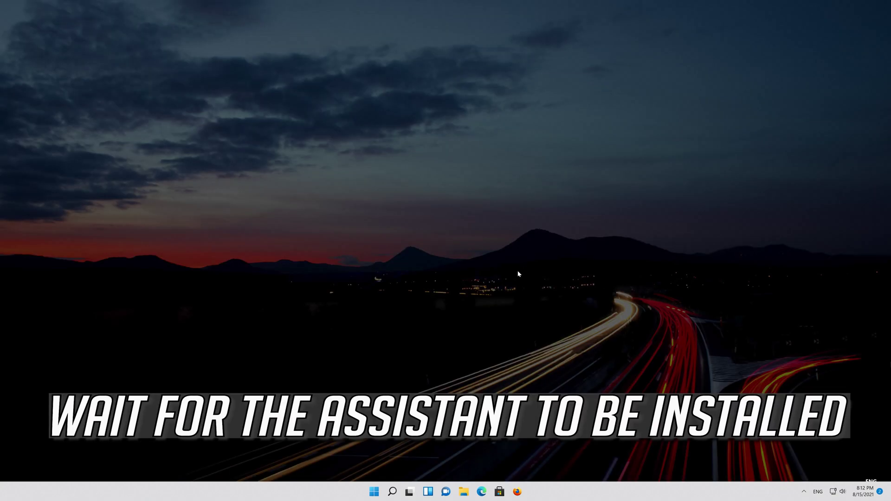
{"action": "left_click", "coordinate": [403, 298]}
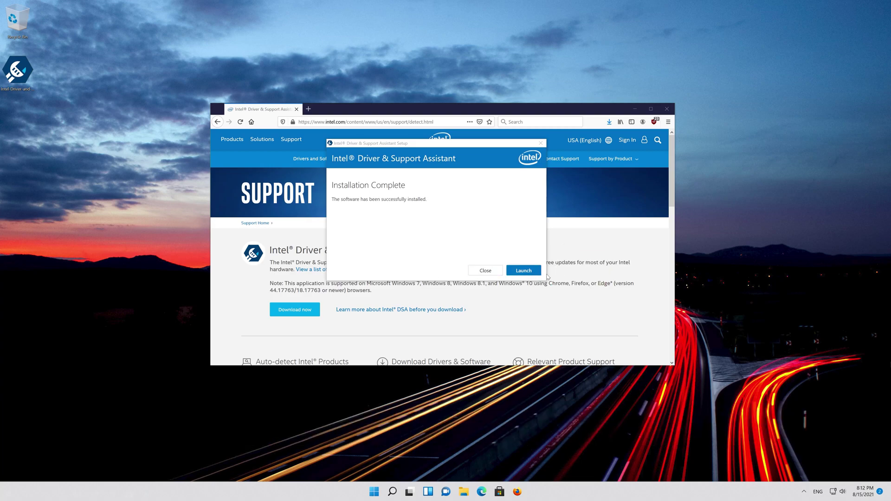
{"action": "left_click", "coordinate": [517, 272]}
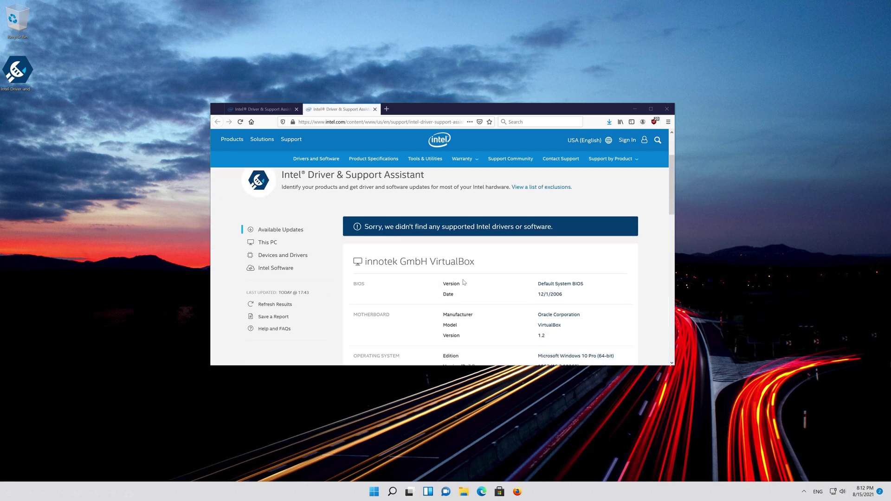
{"action": "scroll", "coordinate": [517, 275], "scroll_direction": "down", "scroll_amount": 2}
{"action": "scroll", "coordinate": [463, 282], "scroll_direction": "down", "scroll_amount": 2}
{"action": "scroll", "coordinate": [463, 281], "scroll_direction": "down", "scroll_amount": 1}
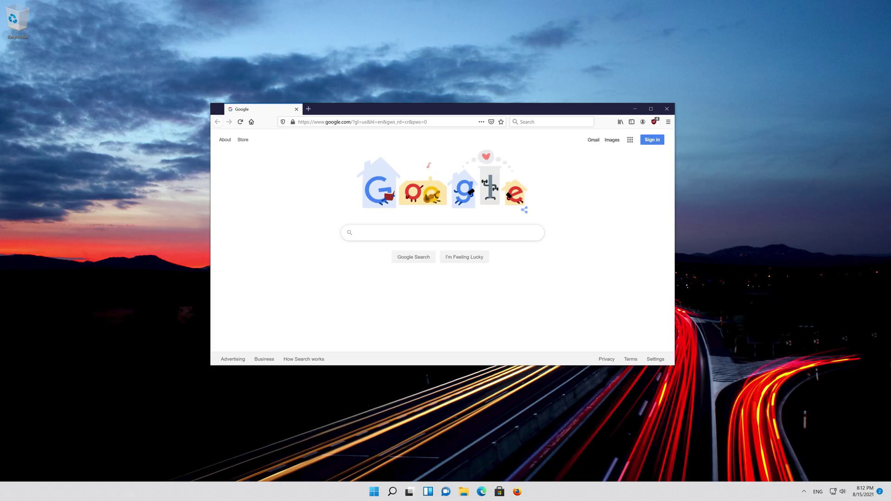
{"action": "type", "text": "amd g"}
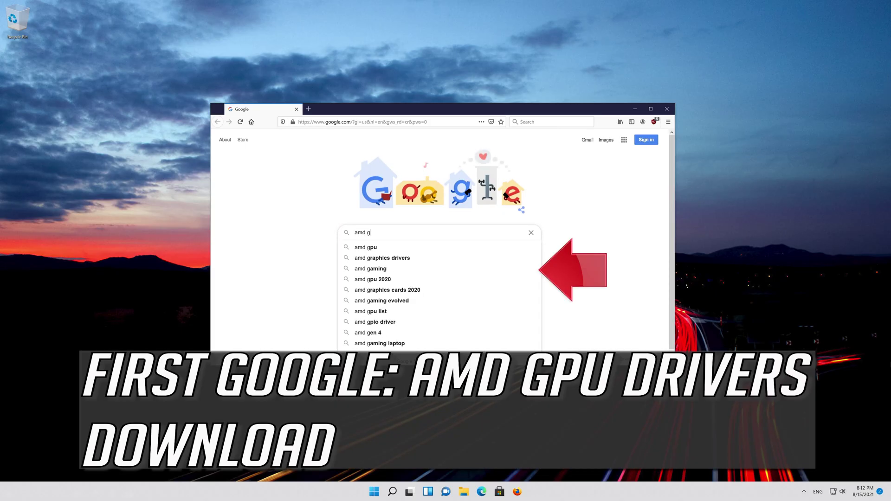
{"action": "type", "text": "pu dr"}
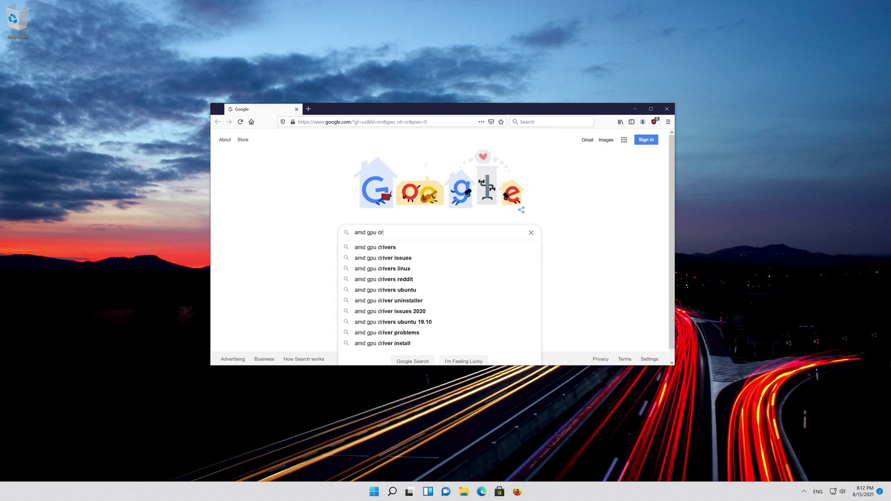
{"action": "type", "text": "ivers"}
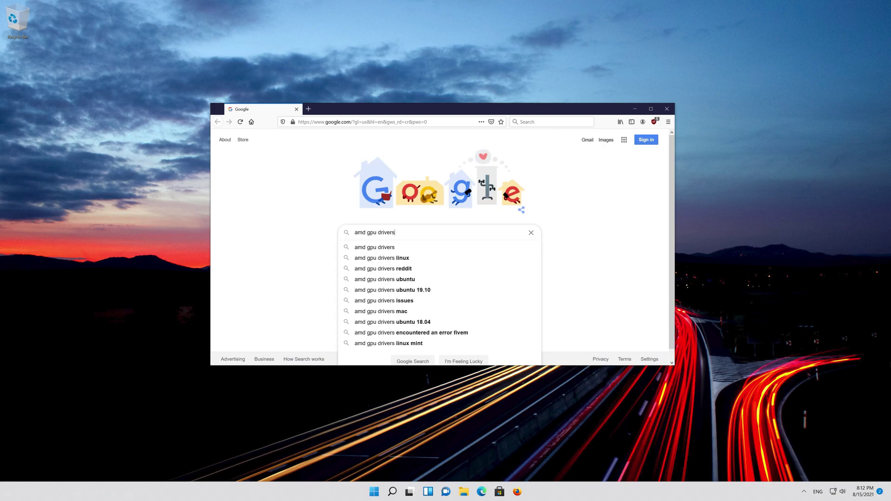
{"action": "type", "text": " dow"}
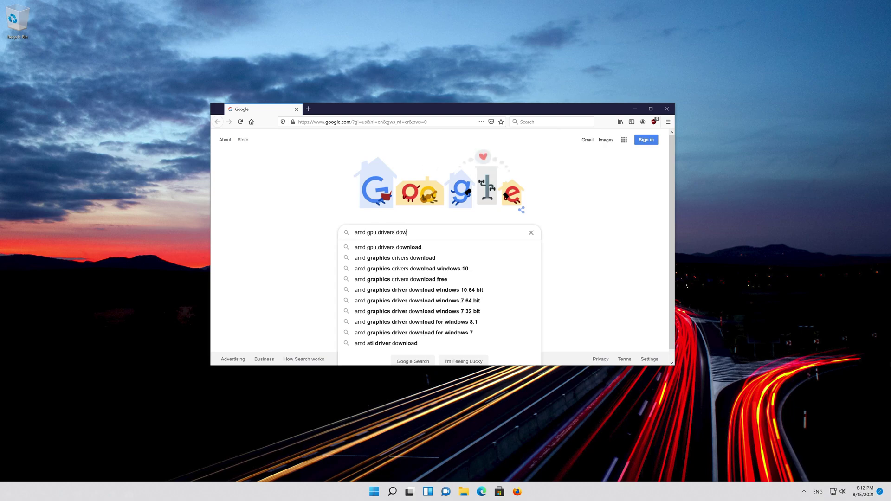
{"action": "type", "text": "nload"}
Search 'amd gpu drivers download' and save the Radeon Software Adrenalin installer from amd.com
{"action": "key", "text": "Return"}
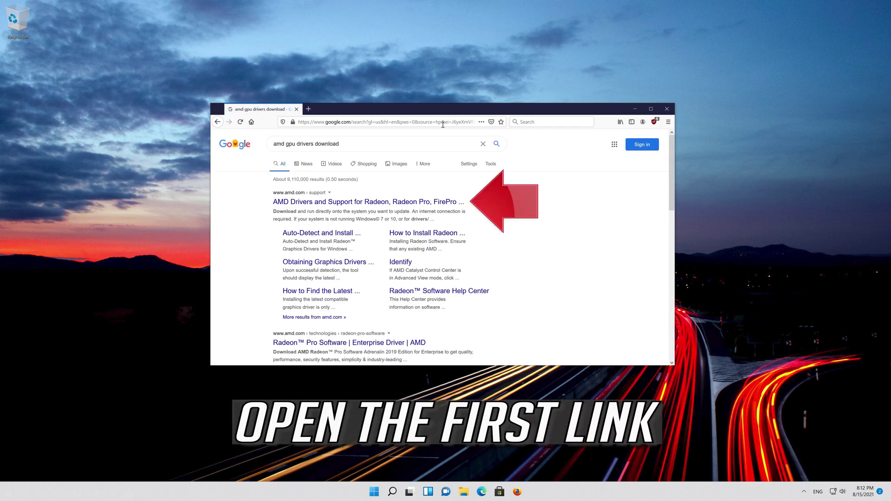
{"action": "left_click", "coordinate": [361, 204]}
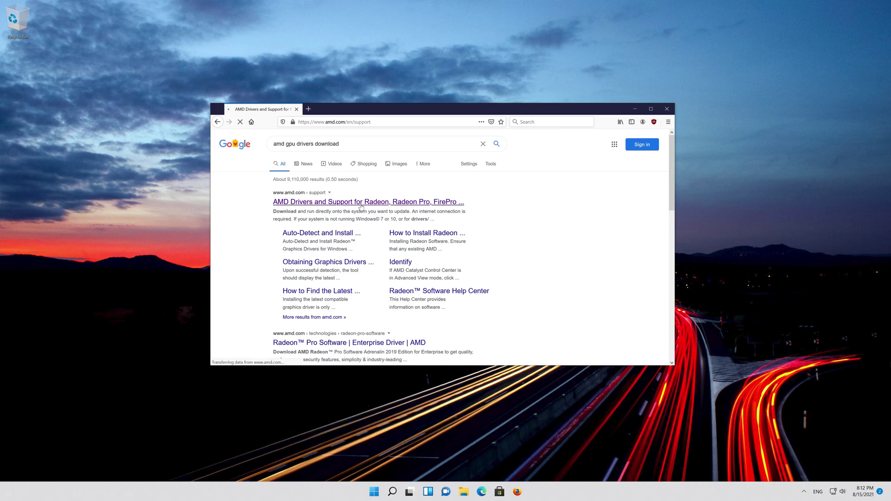
{"action": "scroll", "coordinate": [362, 207], "scroll_direction": "down", "scroll_amount": 2}
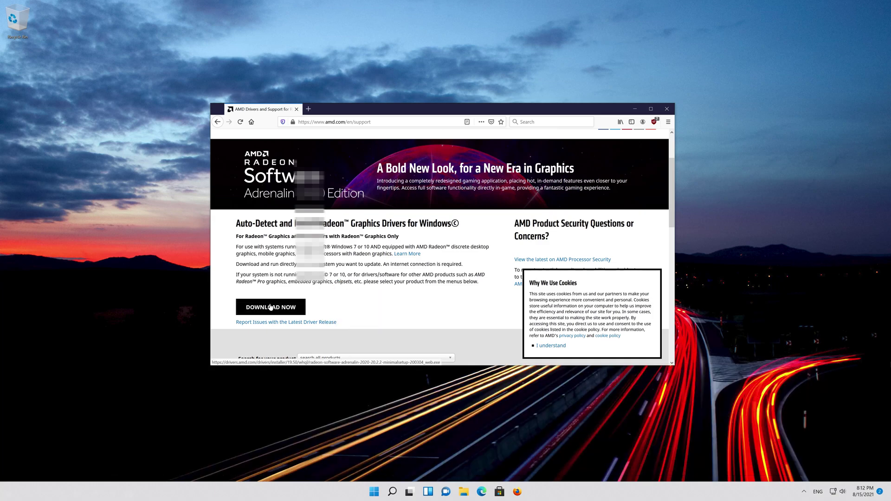
{"action": "left_click", "coordinate": [271, 307]}
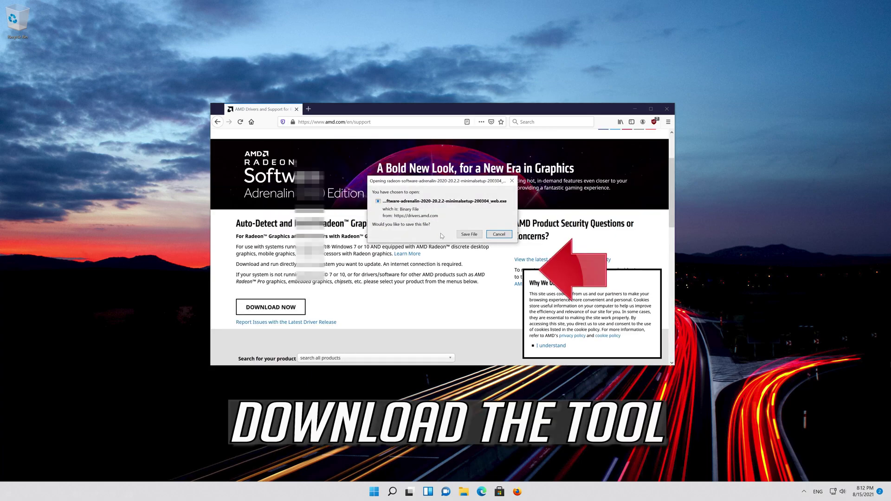
{"action": "left_click", "coordinate": [470, 234]}
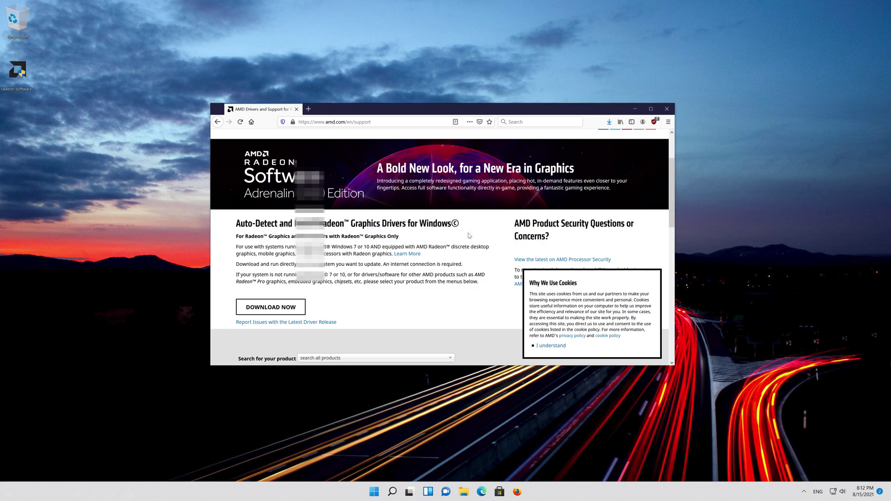
Close Firefox and run the Radeon Adrenalin installer with admin approval into the default folder
{"action": "left_click", "coordinate": [671, 109]}
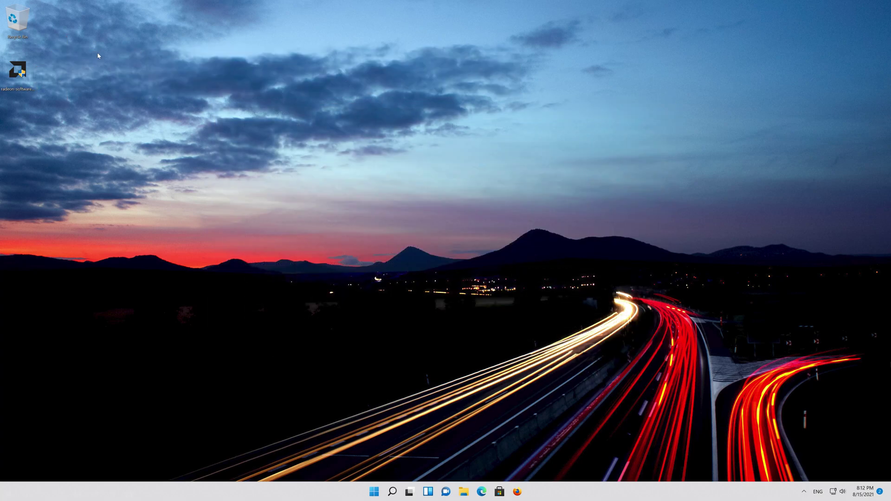
{"action": "double_click", "coordinate": [14, 73]}
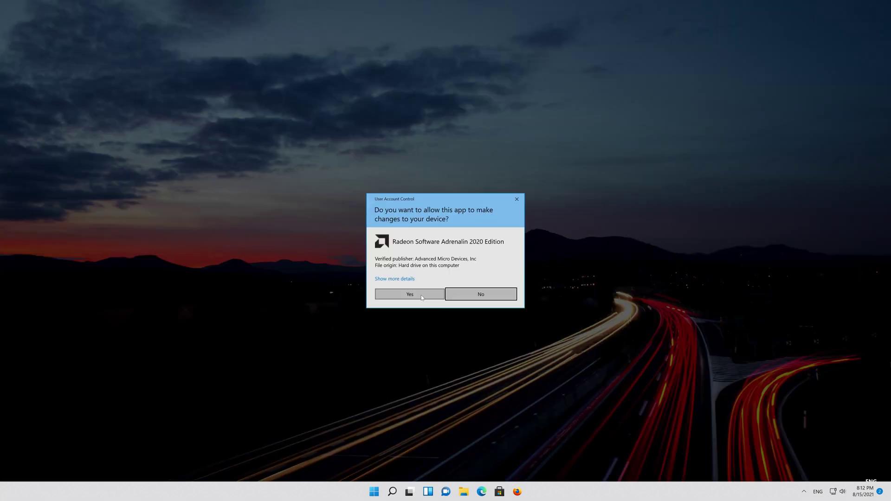
{"action": "left_click", "coordinate": [393, 295]}
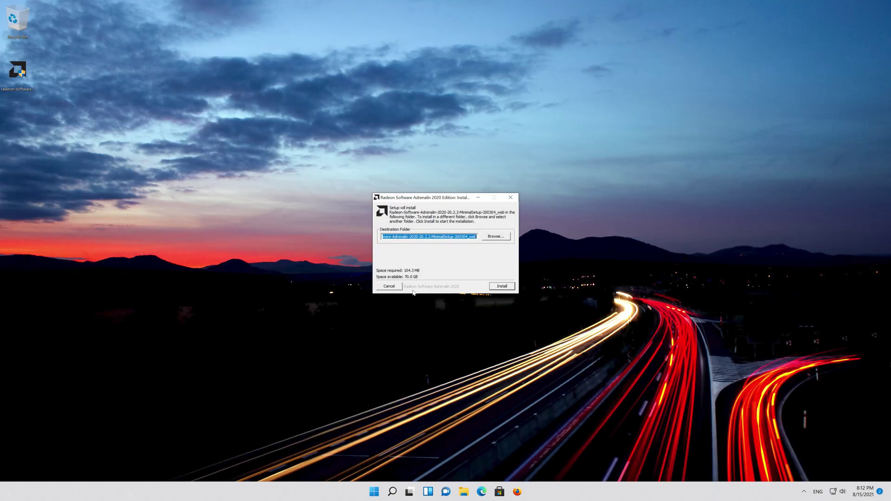
{"action": "left_click", "coordinate": [506, 288]}
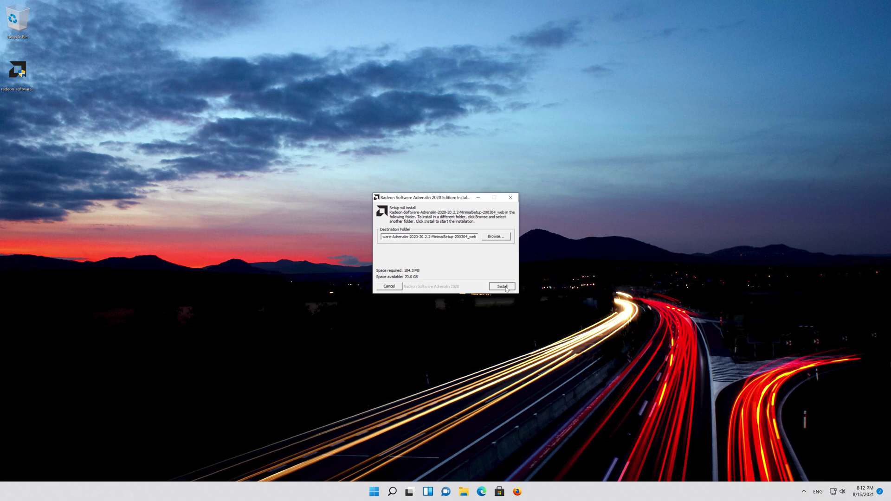